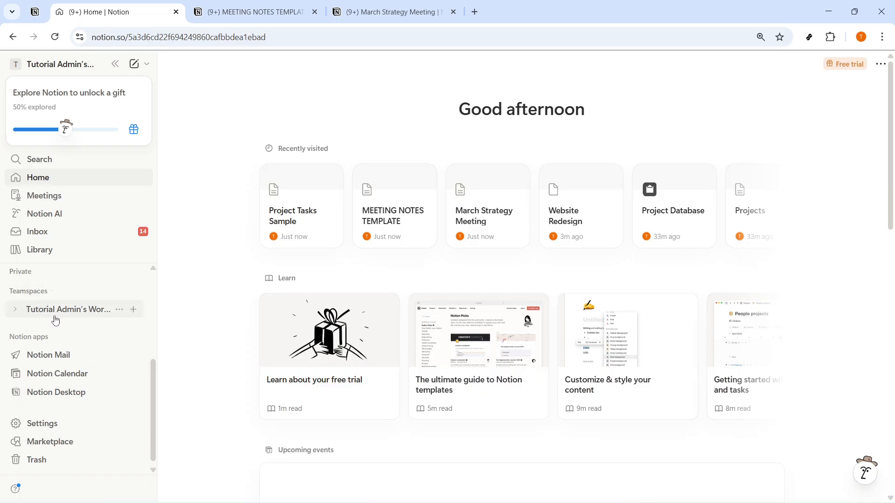
{"action": "left_click", "coordinate": [42, 292]}
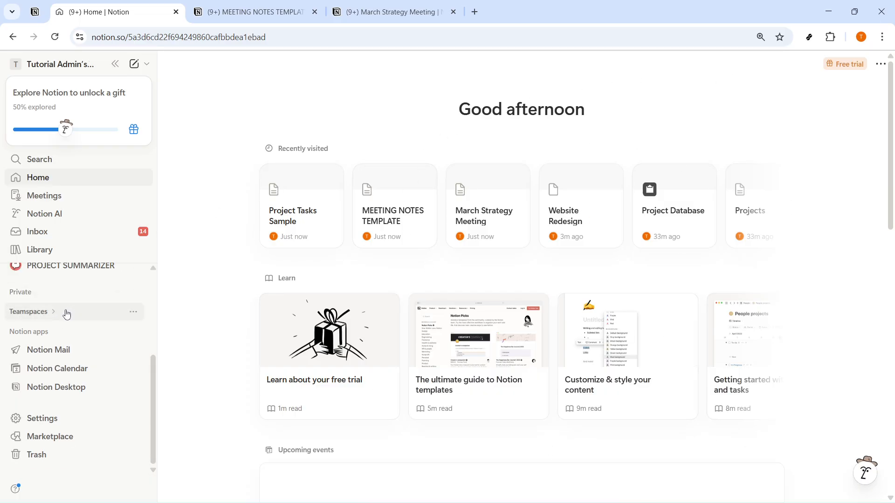
{"action": "left_click", "coordinate": [49, 312]}
- Close the AI chat on the MEETING NOTES TEMPLATE page and switch to the March Strategy Meeting page
{"action": "key", "text": "ctrl+Tab"}
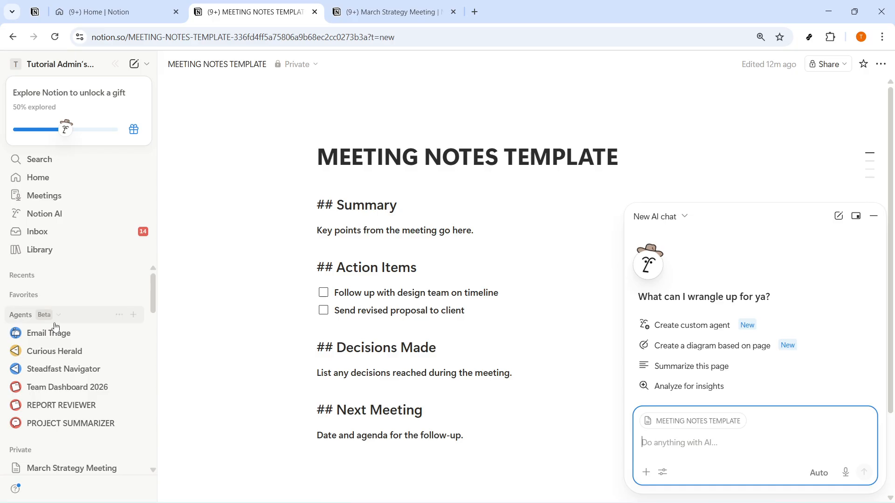
{"action": "left_click", "coordinate": [874, 216]}
{"action": "key", "text": "ctrl+Tab"}
{"action": "left_click_drag", "start_coordinate": [600, 161], "coordinate": [314, 146]}
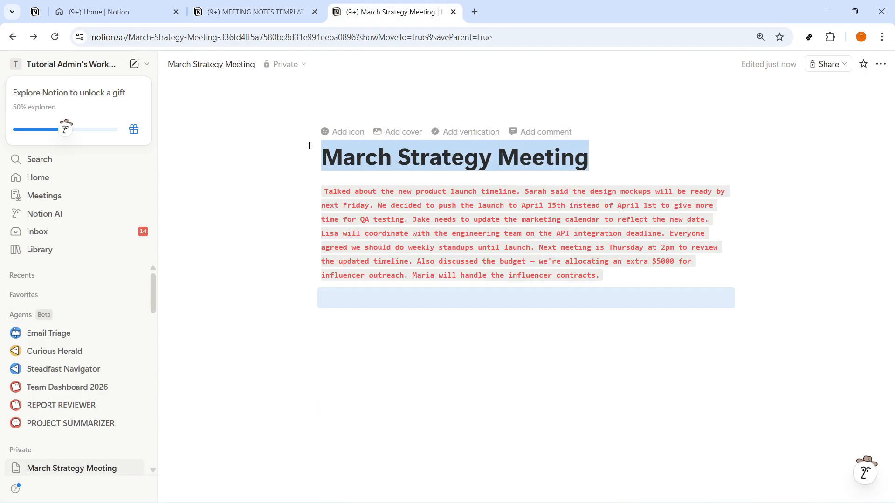
{"action": "left_click", "coordinate": [606, 276]}
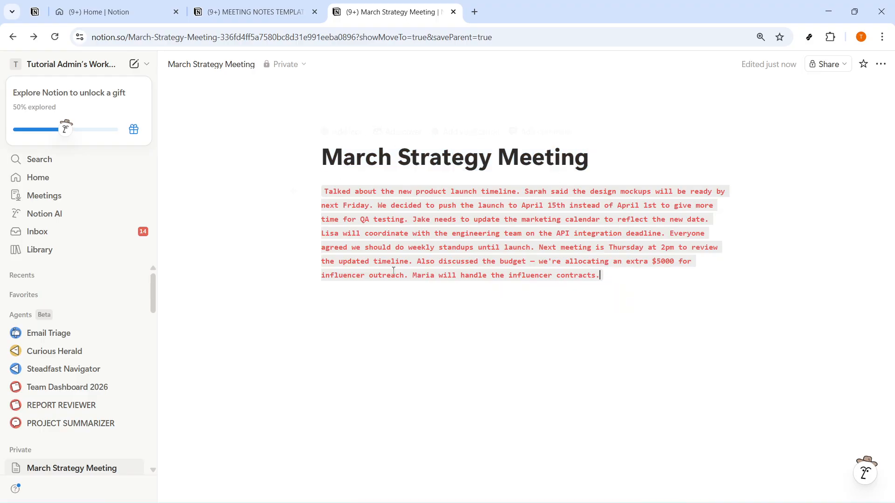
{"action": "left_click_drag", "start_coordinate": [588, 156], "coordinate": [312, 149]}
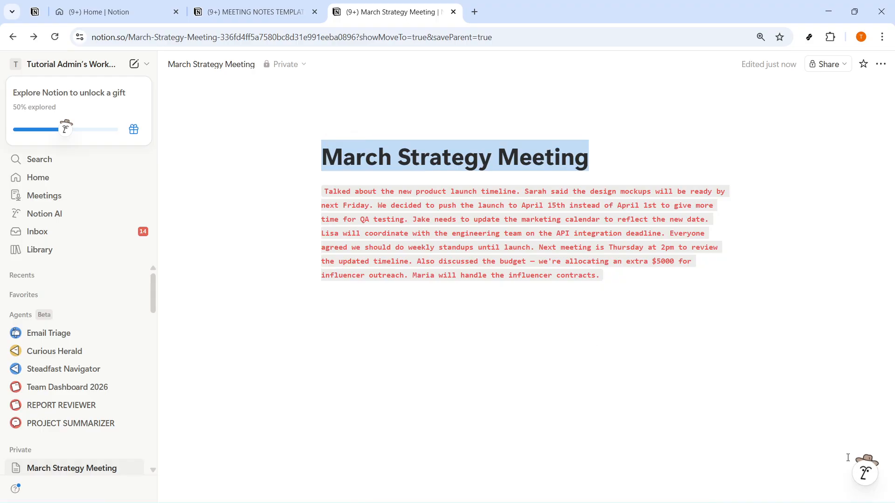
{"action": "left_click", "coordinate": [866, 472]}
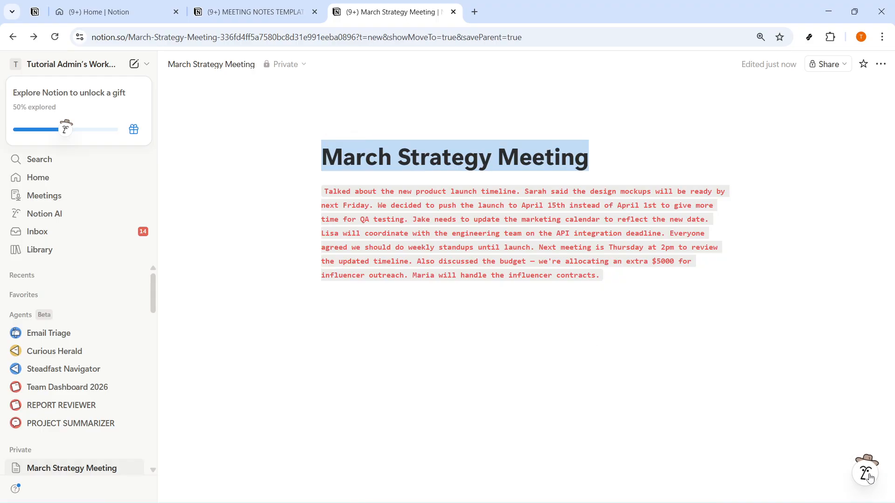
{"action": "left_click", "coordinate": [651, 218]}
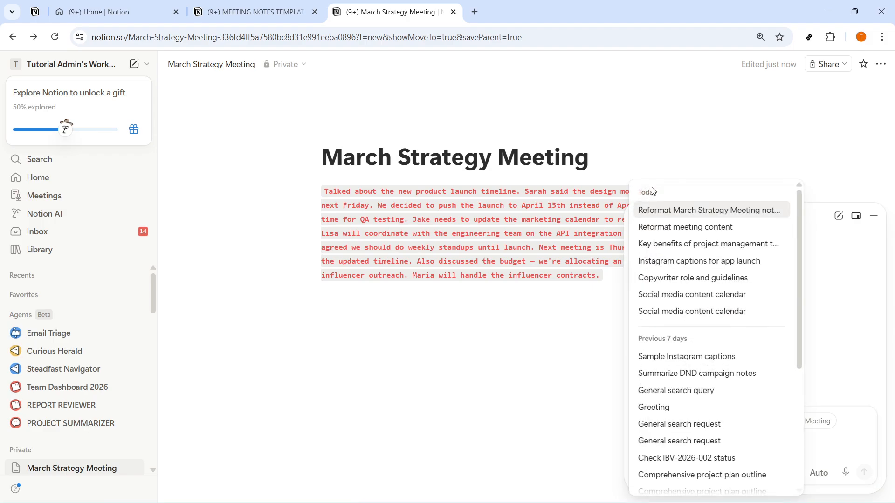
{"action": "left_click", "coordinate": [748, 145]}
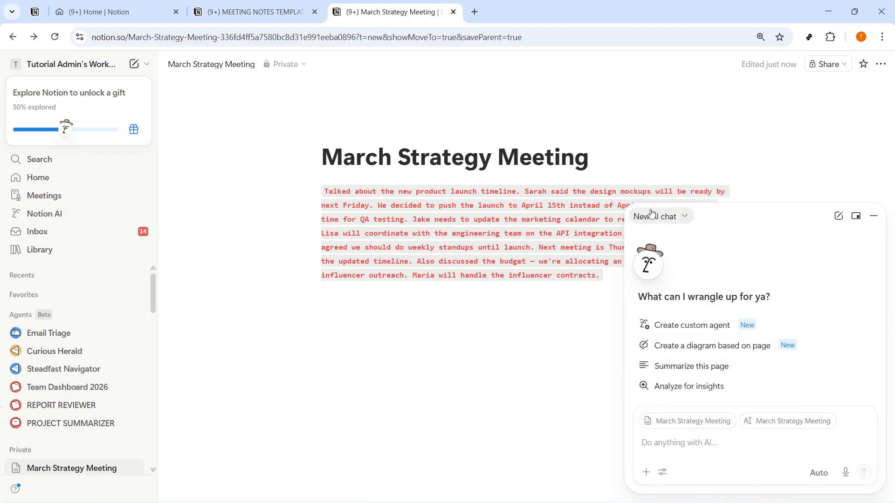
{"action": "left_click", "coordinate": [686, 446]}
{"action": "type", "text": "Reformat the content on @March Strategy Meeting to match the structure and style of @Meeting Notes Template. Keep all existing text — do not remove, summarize, or shorten any content. Use the same heading hierarchy, block types, and layout as the template."}
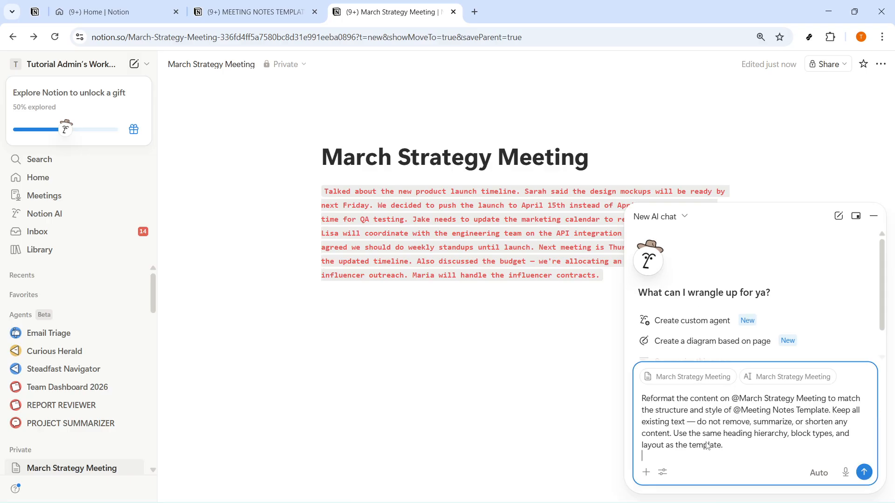
{"action": "left_click_drag", "start_coordinate": [643, 400], "coordinate": [728, 455]}
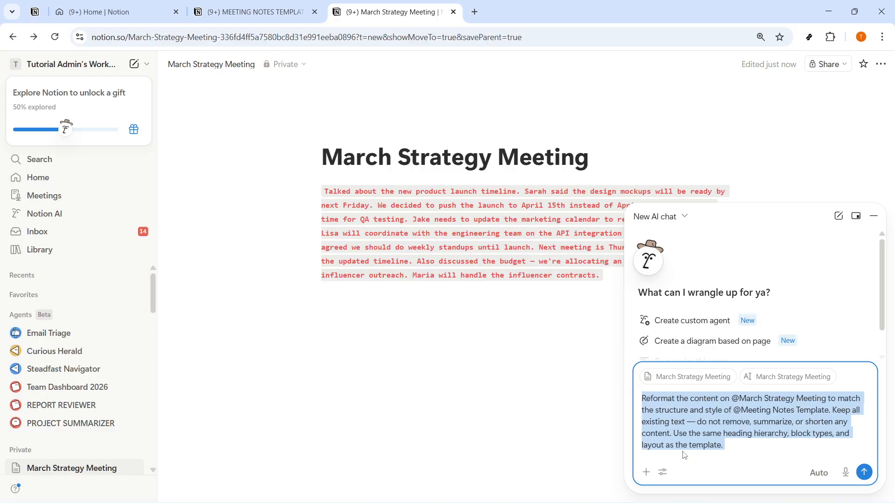
{"action": "left_click", "coordinate": [741, 446]}
- Check the title of the MEETING NOTES TEMPLATE page and return to the March Strategy Meeting page
{"action": "key", "text": "ctrl+shift+Tab"}
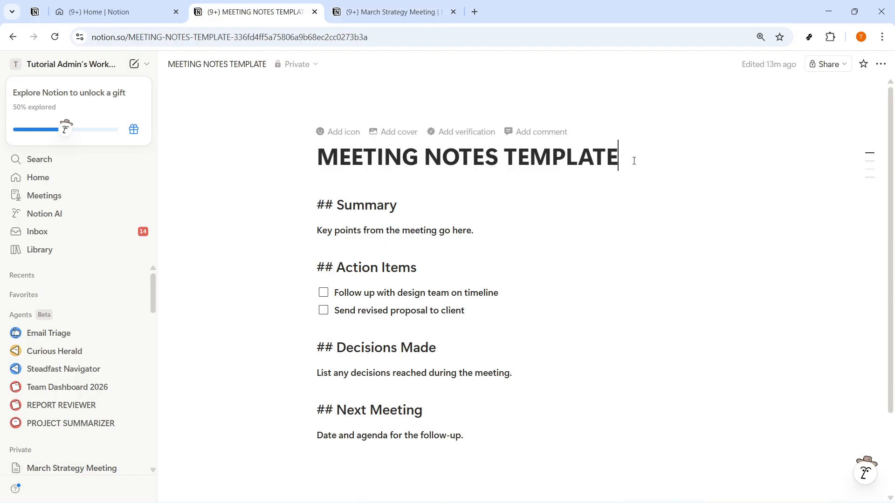
{"action": "left_click_drag", "start_coordinate": [634, 162], "coordinate": [319, 151]}
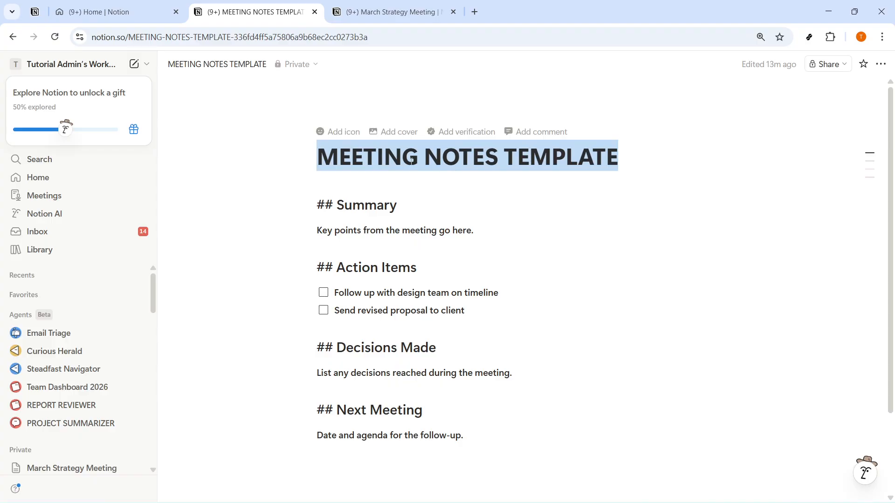
{"action": "key", "text": "ctrl+Tab"}
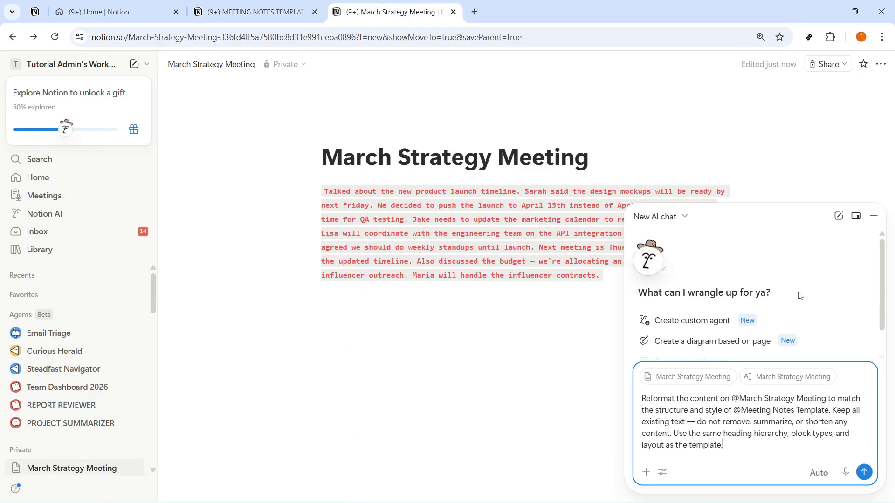
{"action": "left_click_drag", "start_coordinate": [731, 399], "coordinate": [828, 404]}
{"action": "key", "text": "ctrl+b"}
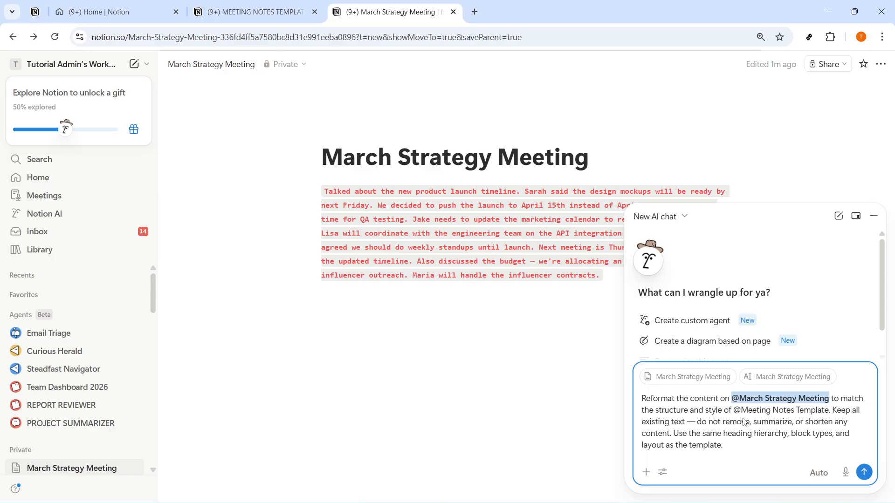
{"action": "left_click_drag", "start_coordinate": [734, 411], "coordinate": [830, 419]}
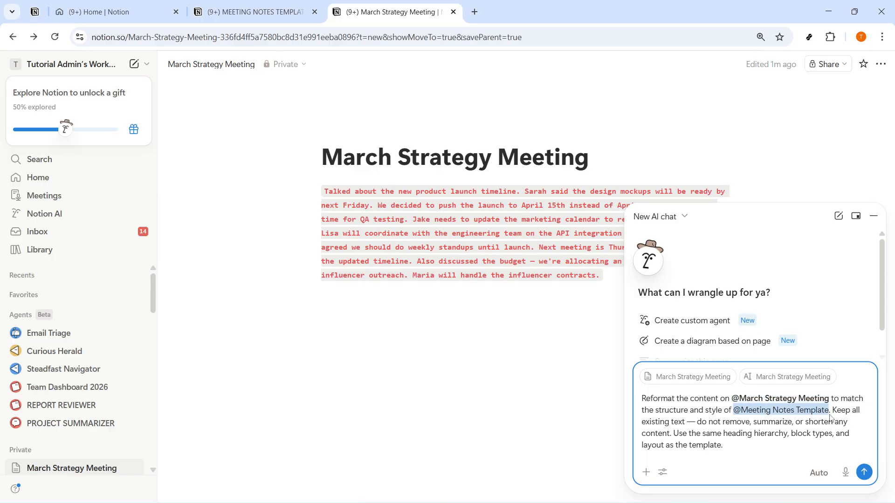
{"action": "key", "text": "ctrl+b"}
{"action": "left_click", "coordinate": [864, 472]}
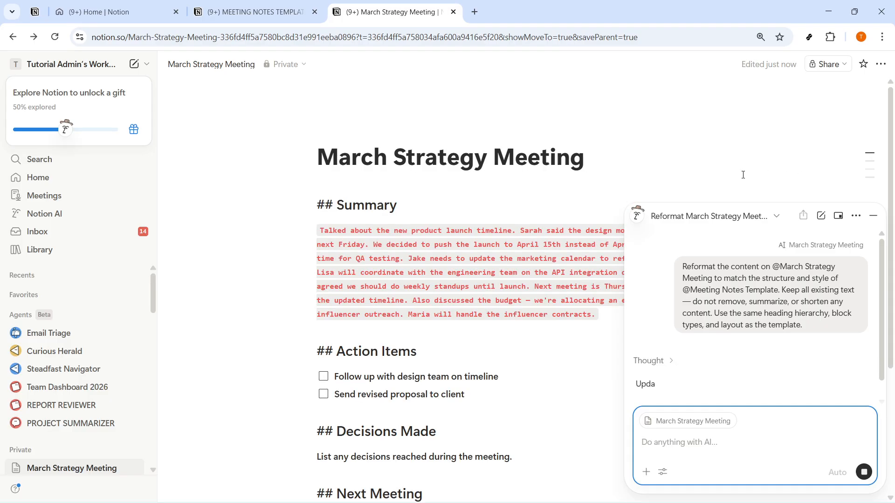
- Close the AI chat and look through the reformatted March Strategy Meeting page
{"action": "left_click", "coordinate": [874, 216]}
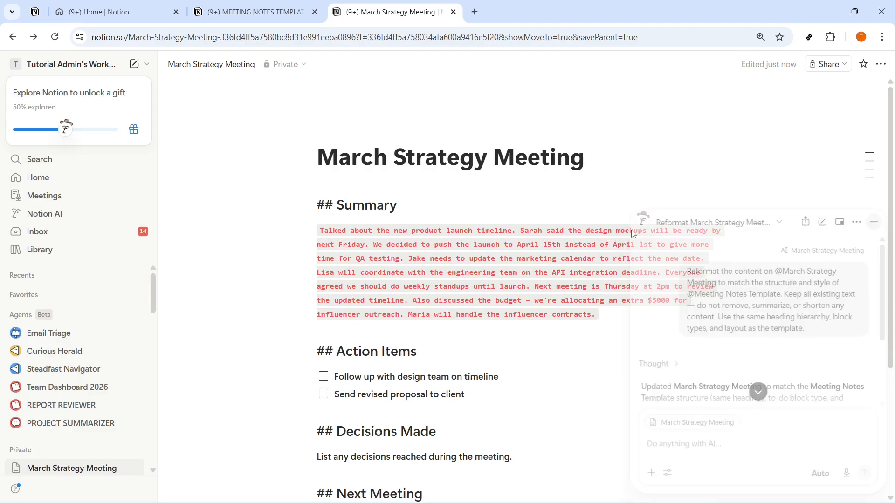
{"action": "scroll", "coordinate": [458, 298], "scroll_direction": "down", "scroll_amount": 4}
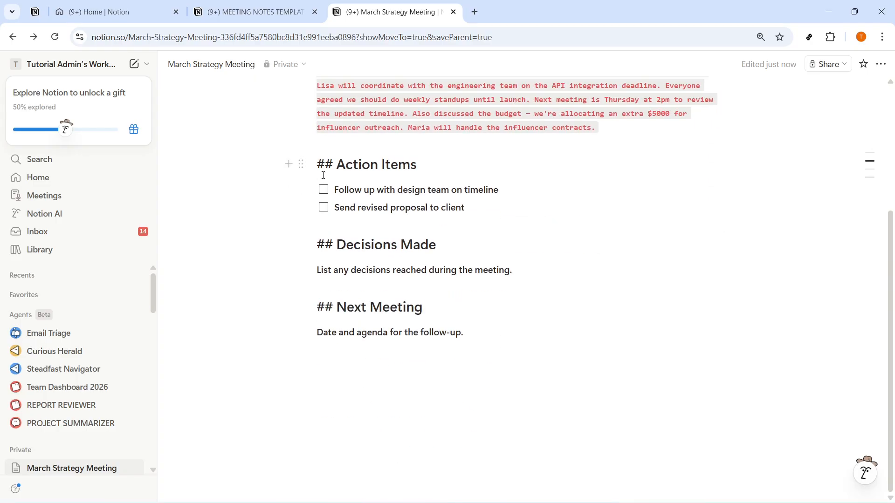
{"action": "scroll", "coordinate": [374, 180], "scroll_direction": "up", "scroll_amount": 5}
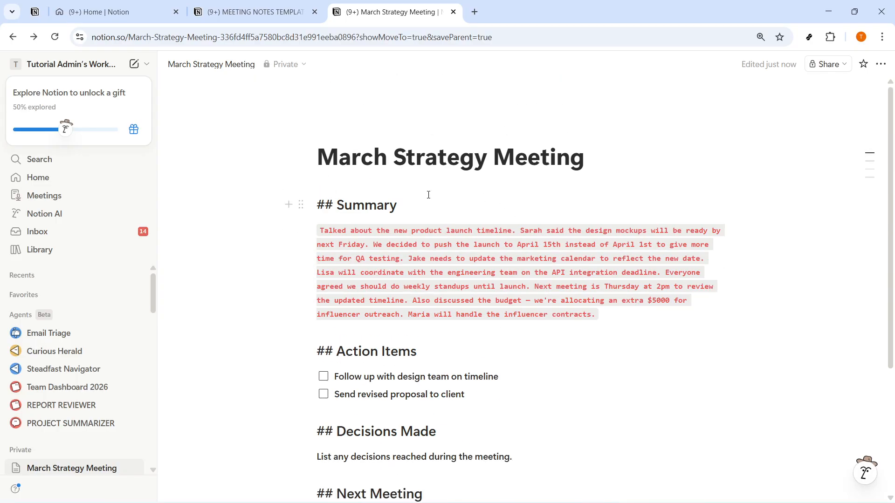
- Test both Action Items checkboxes on the March Strategy Meeting page by ticking and unticking each one
{"action": "left_click", "coordinate": [323, 377]}
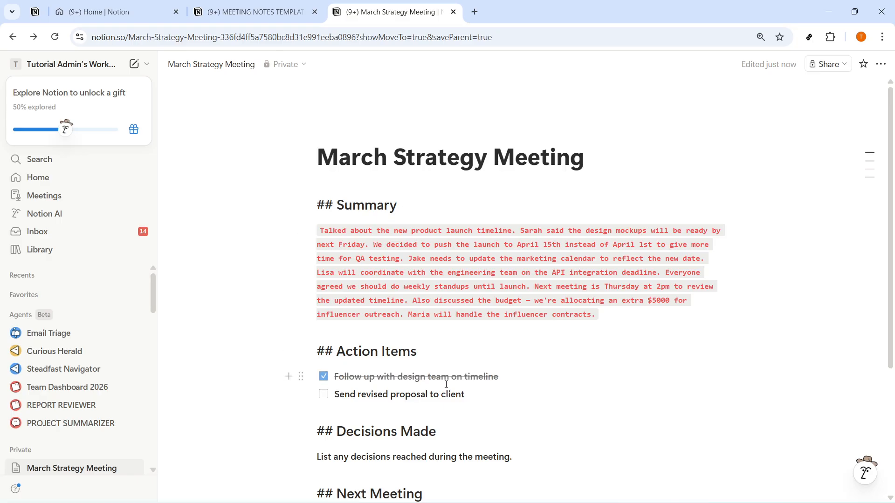
{"action": "left_click", "coordinate": [323, 394]}
{"action": "left_click", "coordinate": [324, 377]}
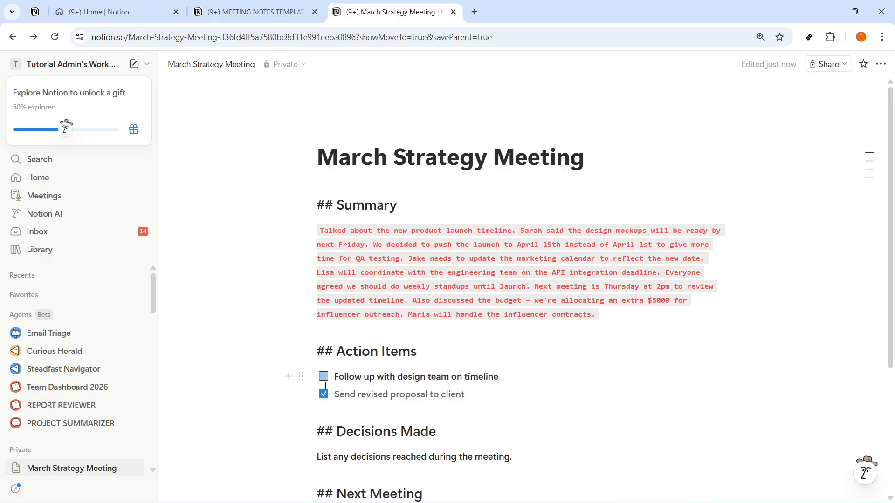
{"action": "left_click", "coordinate": [324, 394]}
- Tick and untick both Action Items checkboxes on the MEETING NOTES TEMPLATE page to compare the block type
{"action": "key", "text": "ctrl+shift+Tab"}
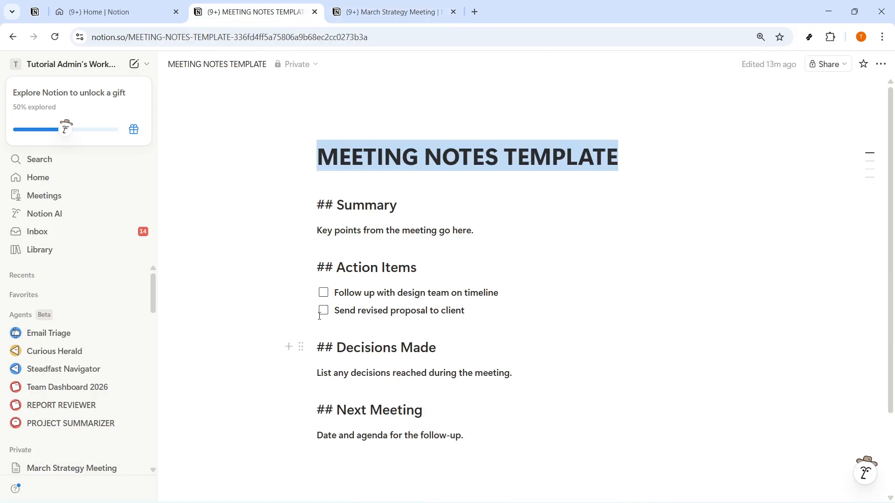
{"action": "left_click", "coordinate": [324, 293]}
{"action": "left_click", "coordinate": [323, 292]}
{"action": "left_click", "coordinate": [323, 311]}
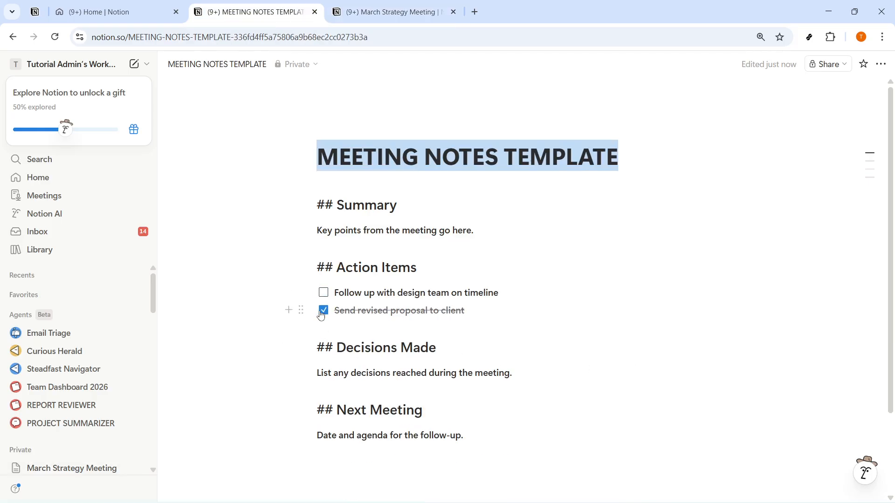
{"action": "left_click", "coordinate": [323, 312]}
- Return to the March Strategy Meeting page and review its title and all template sections
{"action": "key", "text": "ctrl+Tab"}
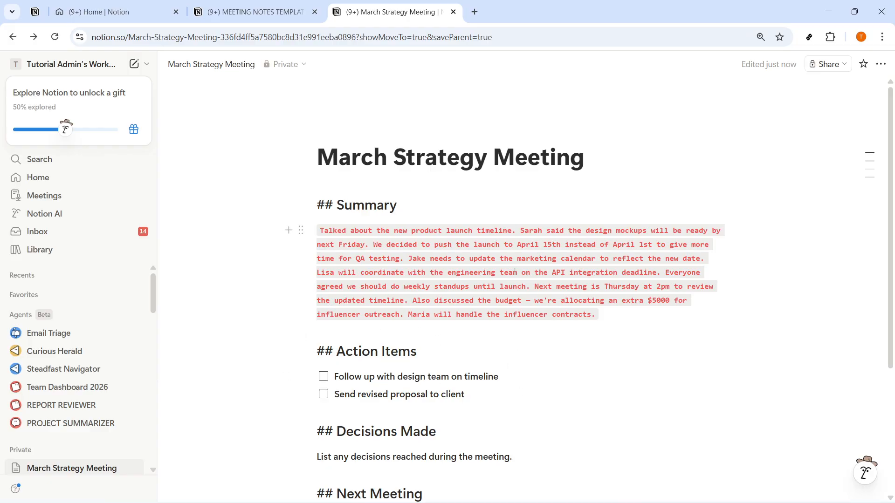
{"action": "scroll", "coordinate": [517, 269], "scroll_direction": "down", "scroll_amount": 4}
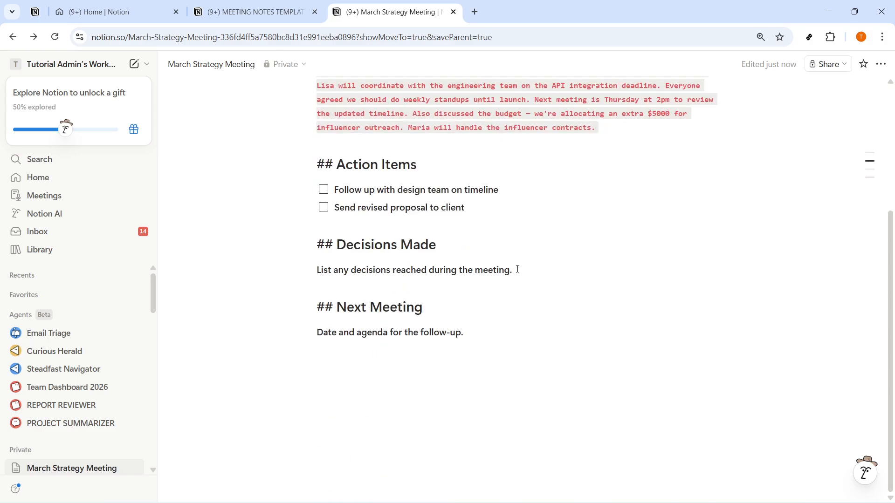
{"action": "scroll", "coordinate": [517, 269], "scroll_direction": "up", "scroll_amount": 4}
{"action": "scroll", "coordinate": [518, 269], "scroll_direction": "down", "scroll_amount": 4}
{"action": "scroll", "coordinate": [517, 268], "scroll_direction": "up", "scroll_amount": 4}
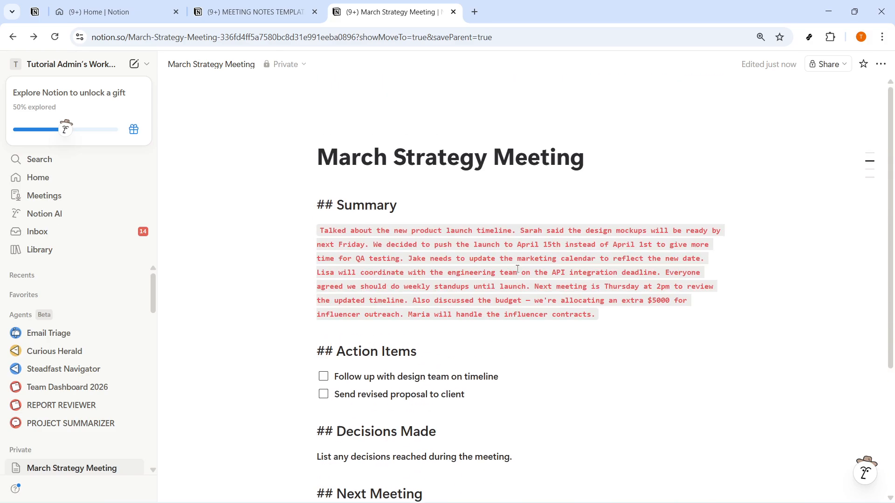
{"action": "left_click_drag", "start_coordinate": [582, 160], "coordinate": [324, 158]}
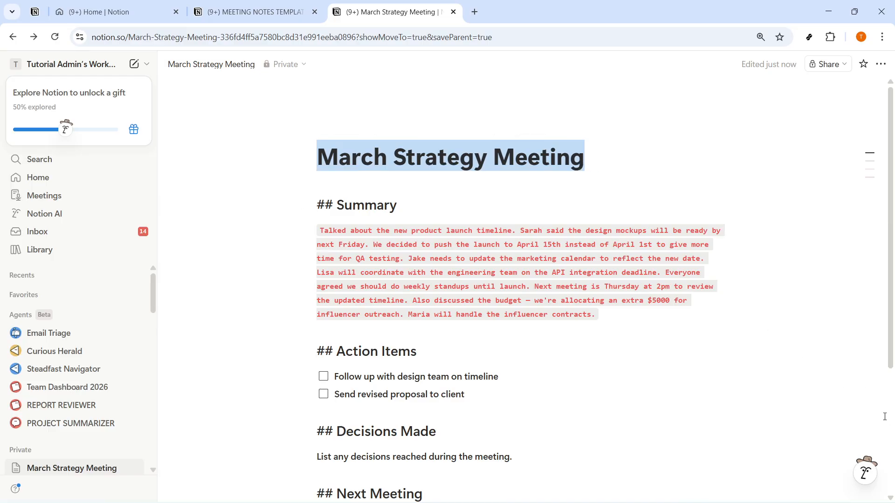
- Reopen the AI chat, show the AI's changes on the page, review them and hide them again
{"action": "left_click", "coordinate": [865, 473]}
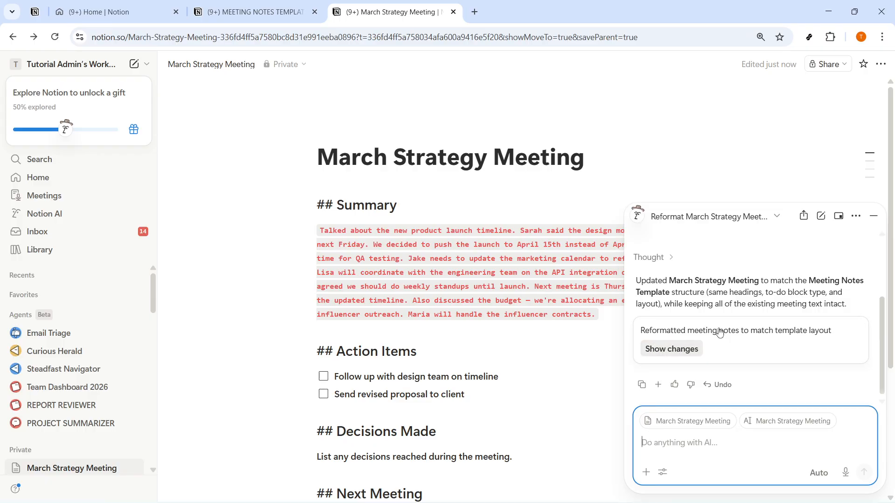
{"action": "left_click", "coordinate": [669, 354]}
{"action": "scroll", "coordinate": [434, 336], "scroll_direction": "down", "scroll_amount": 4}
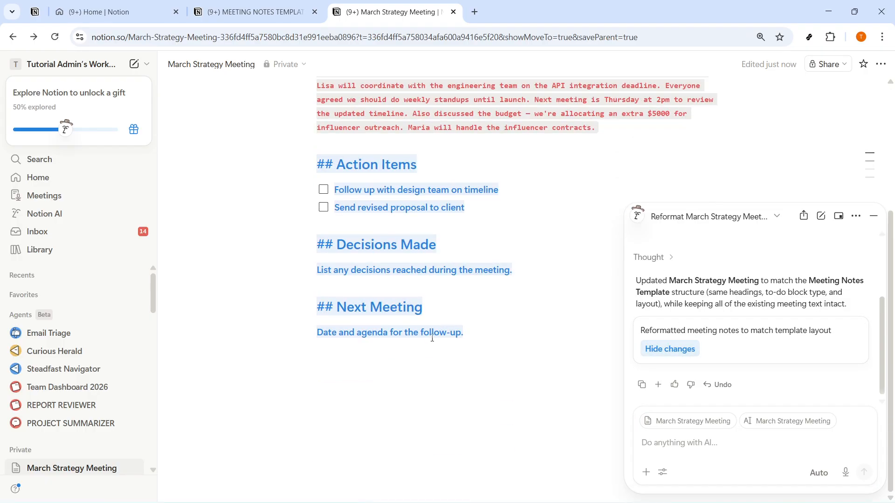
{"action": "scroll", "coordinate": [434, 336], "scroll_direction": "up", "scroll_amount": 4}
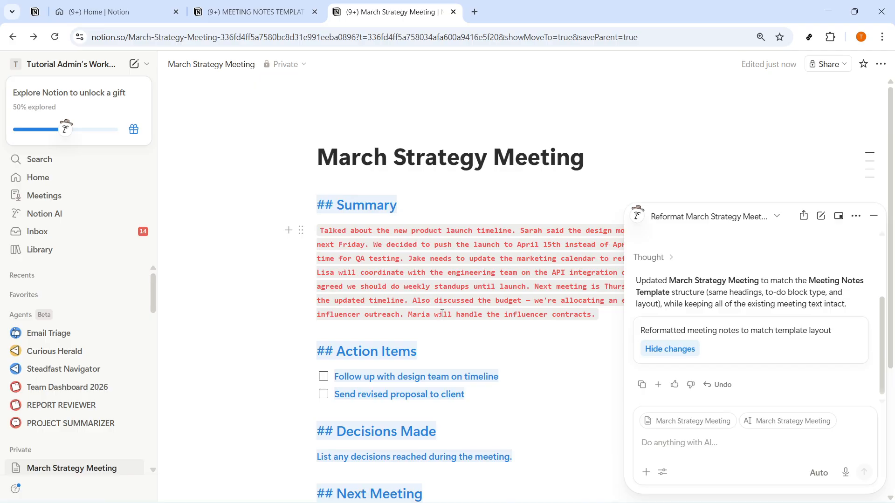
{"action": "left_click", "coordinate": [682, 355]}
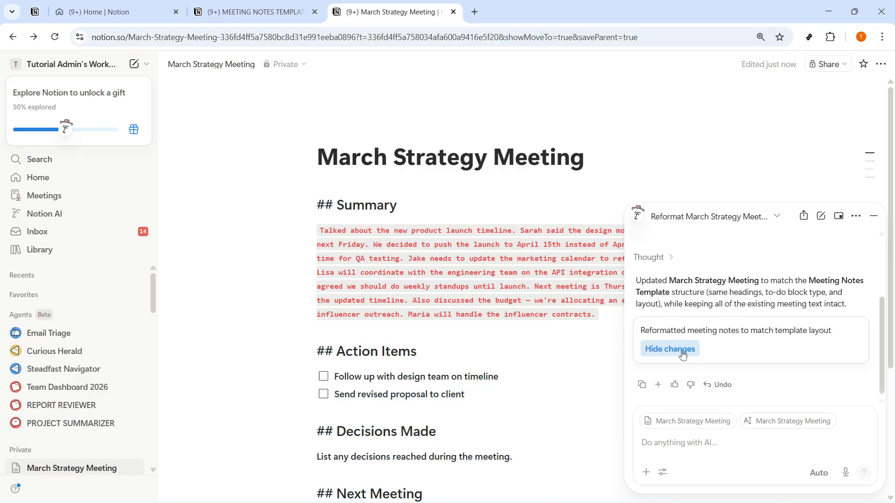
{"action": "left_click", "coordinate": [681, 354]}
- Close the AI chat and check the sections and the Summary text of the March Strategy Meeting page
{"action": "left_click", "coordinate": [873, 217]}
{"action": "scroll", "coordinate": [602, 289], "scroll_direction": "down", "scroll_amount": 4}
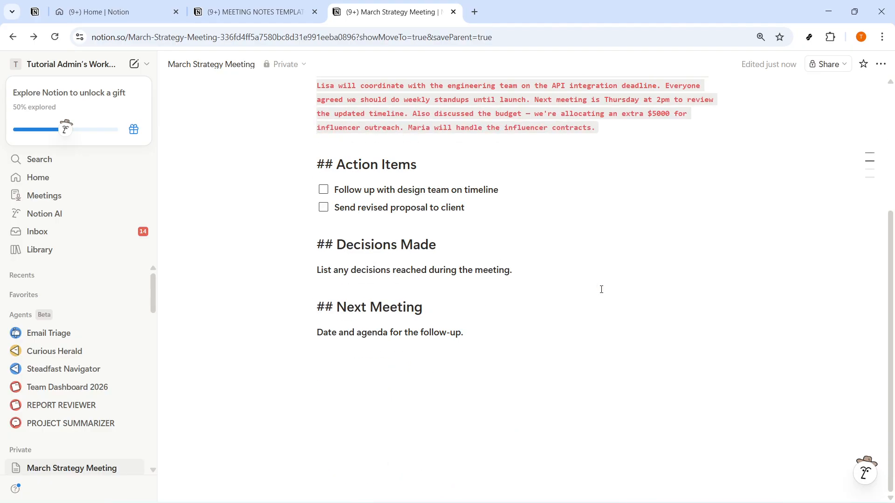
{"action": "scroll", "coordinate": [601, 289], "scroll_direction": "up", "scroll_amount": 4}
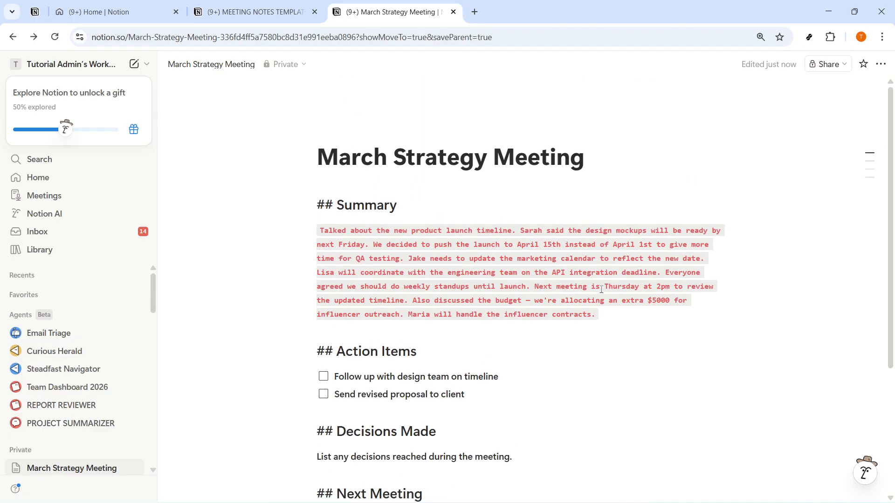
{"action": "left_click_drag", "start_coordinate": [598, 315], "coordinate": [332, 240]}
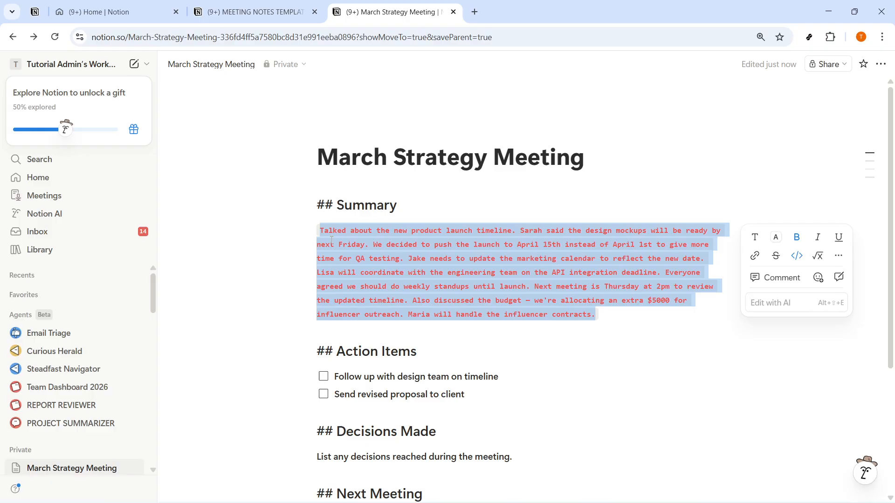
{"action": "left_click", "coordinate": [488, 157]}
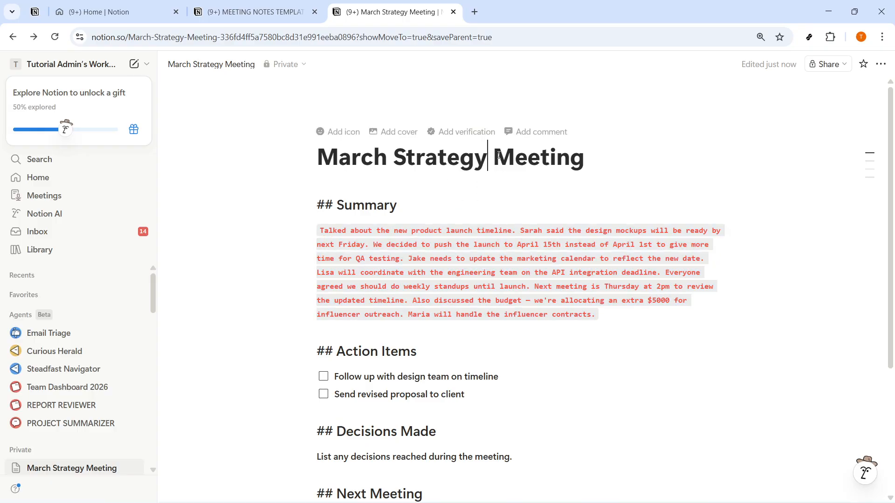
- Highlight the March Strategy Meeting title and compare it with the title of the MEETING NOTES TEMPLATE page
{"action": "left_click_drag", "start_coordinate": [586, 158], "coordinate": [328, 161]}
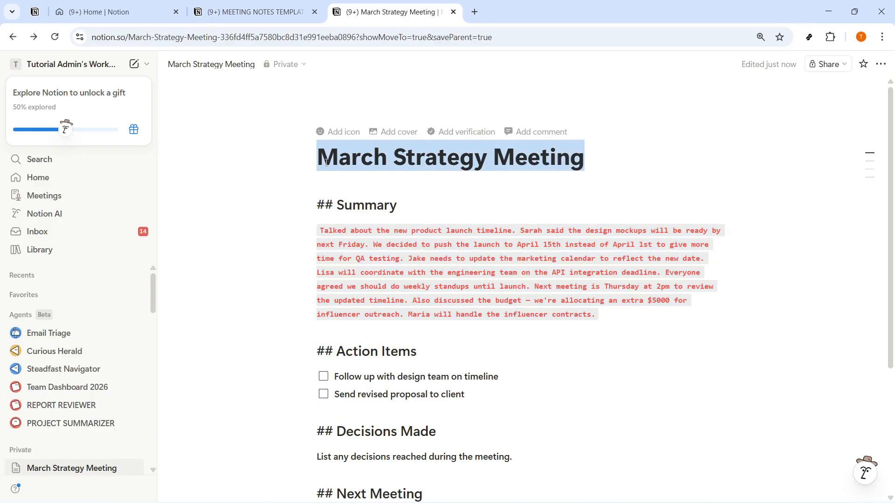
{"action": "left_click", "coordinate": [252, 11]}
{"action": "left_click", "coordinate": [404, 5]}
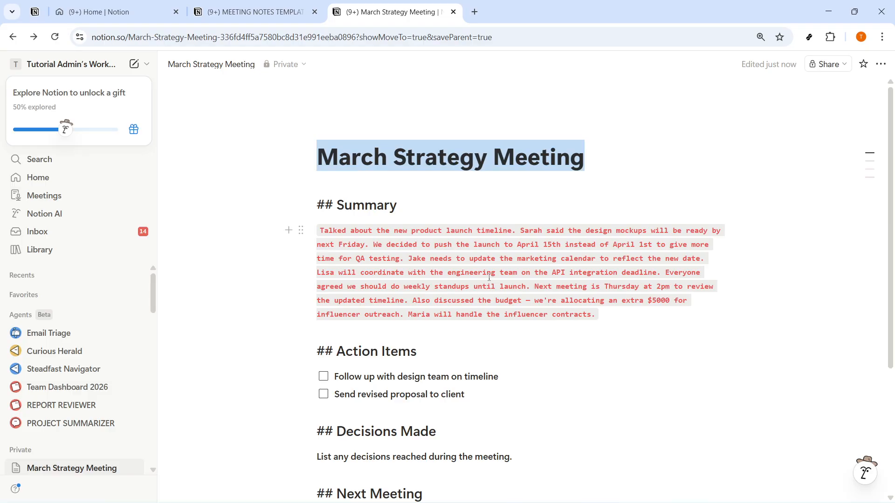
- Compare the Summary and Action Items headings between the March Strategy Meeting page and the MEETING NOTES TEMPLATE page by highlighting them
{"action": "left_click_drag", "start_coordinate": [397, 205], "coordinate": [316, 203]}
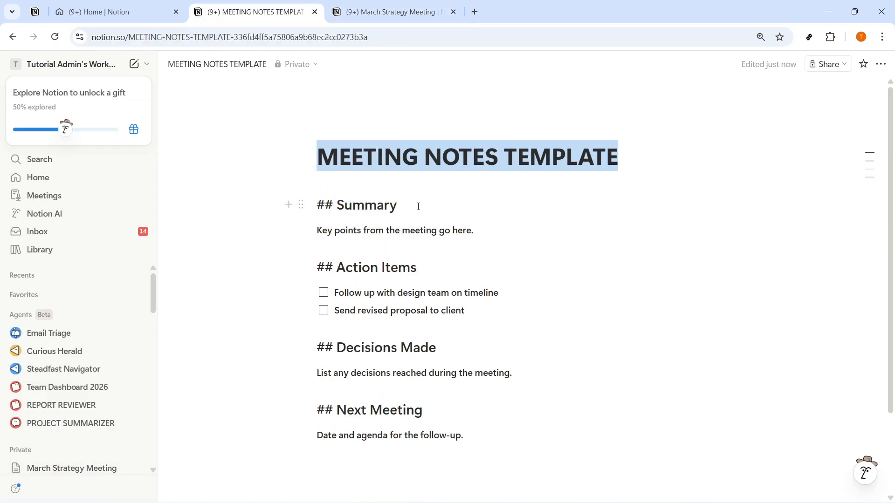
{"action": "left_click_drag", "start_coordinate": [416, 205], "coordinate": [301, 203]}
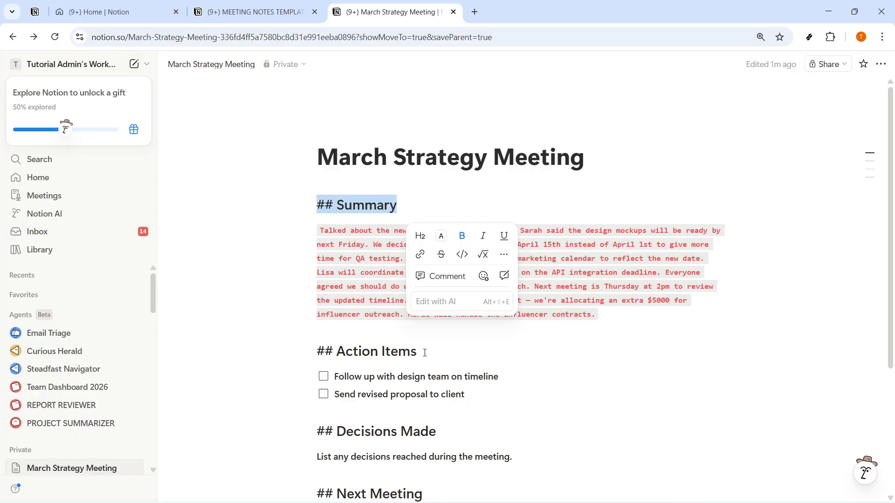
{"action": "left_click_drag", "start_coordinate": [424, 353], "coordinate": [316, 351]}
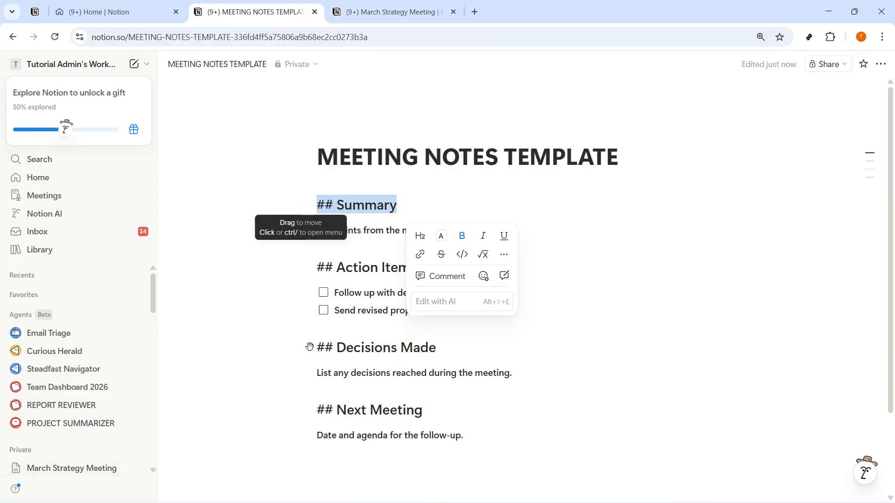
{"action": "left_click", "coordinate": [379, 267]}
{"action": "left_click_drag", "start_coordinate": [429, 267], "coordinate": [295, 261]}
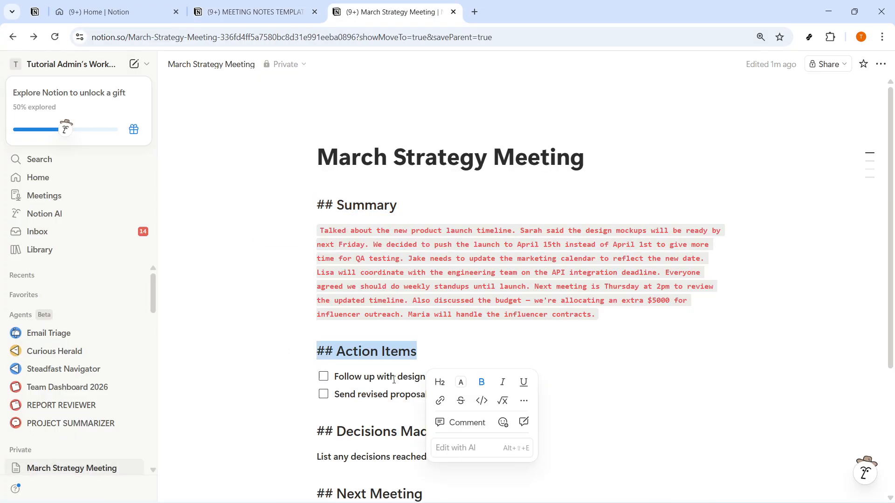
- Highlight the Decisions Made and Next Meeting headings on both the meeting page and the template page to compare them
{"action": "left_click", "coordinate": [436, 432]}
{"action": "left_click_drag", "start_coordinate": [436, 431], "coordinate": [317, 432]}
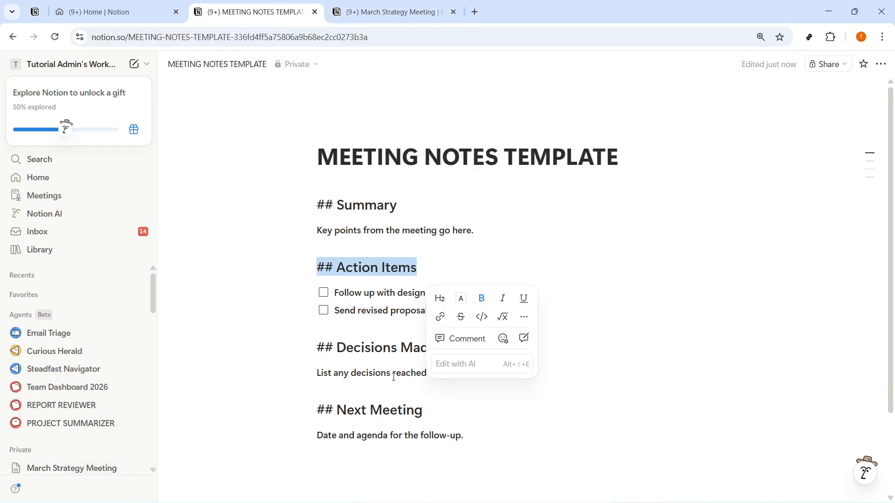
{"action": "left_click", "coordinate": [436, 348]}
{"action": "left_click_drag", "start_coordinate": [436, 348], "coordinate": [316, 345]}
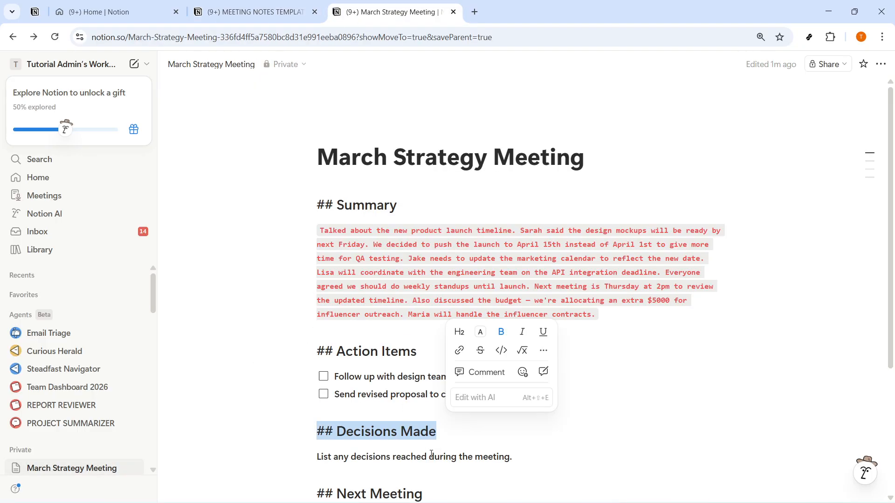
{"action": "scroll", "coordinate": [422, 453], "scroll_direction": "down", "scroll_amount": 4}
{"action": "left_click_drag", "start_coordinate": [430, 313], "coordinate": [298, 298]}
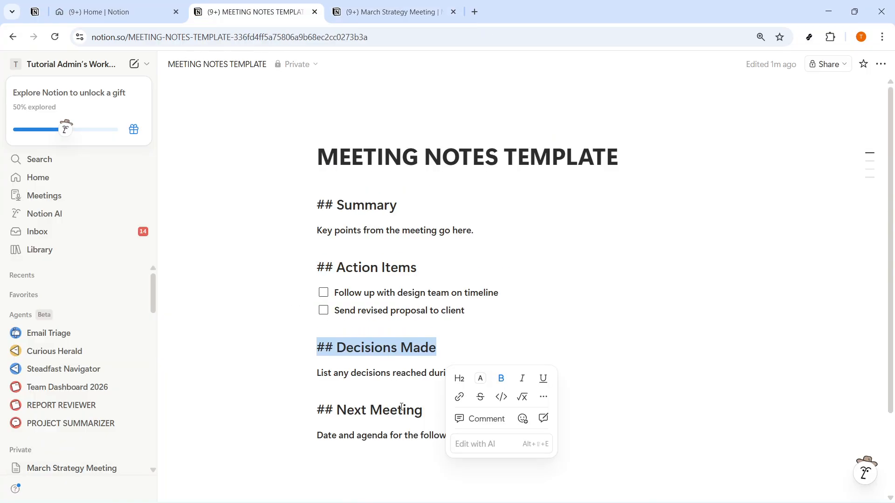
{"action": "left_click_drag", "start_coordinate": [422, 409], "coordinate": [316, 410]}
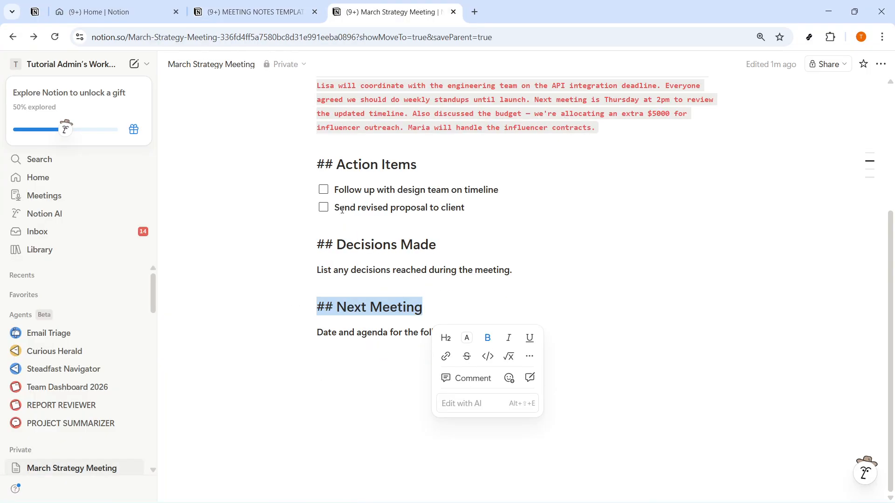
- Tick both Action Items checkboxes on the March Strategy Meeting page and on the MEETING NOTES TEMPLATE page
{"action": "left_click", "coordinate": [323, 190]}
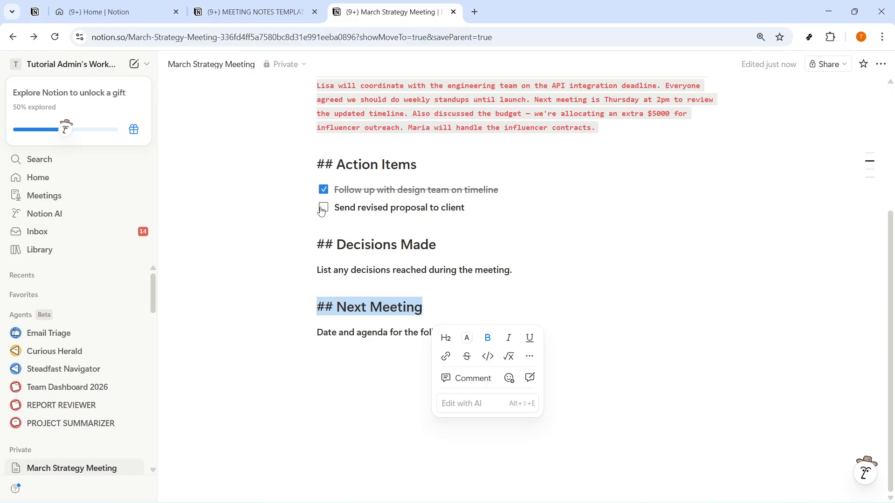
{"action": "left_click", "coordinate": [324, 208]}
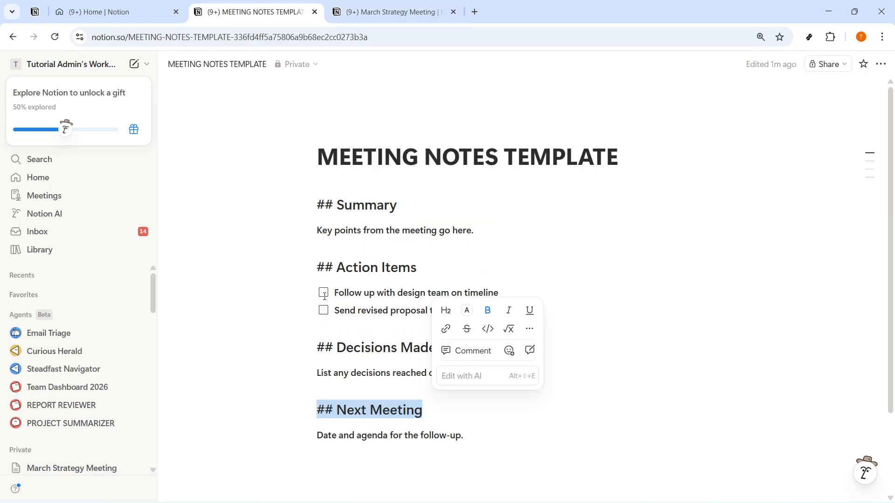
{"action": "left_click", "coordinate": [323, 292]}
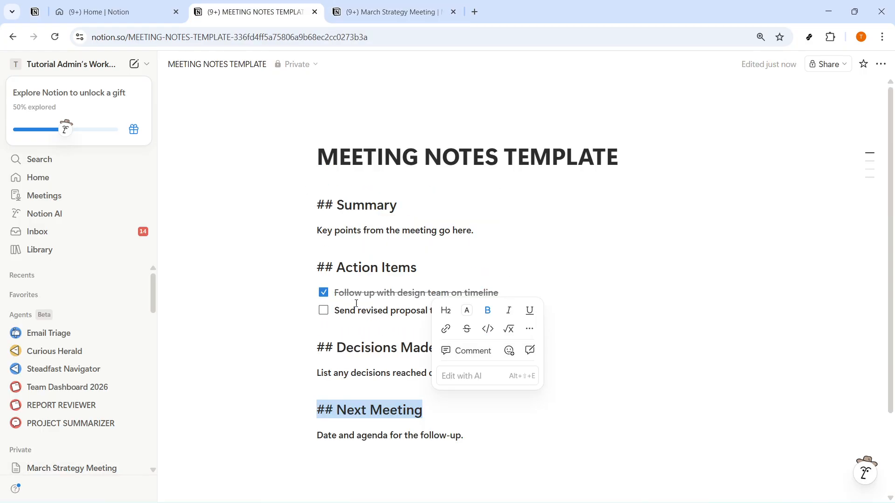
{"action": "left_click", "coordinate": [323, 310]}
{"action": "left_click", "coordinate": [662, 291]}
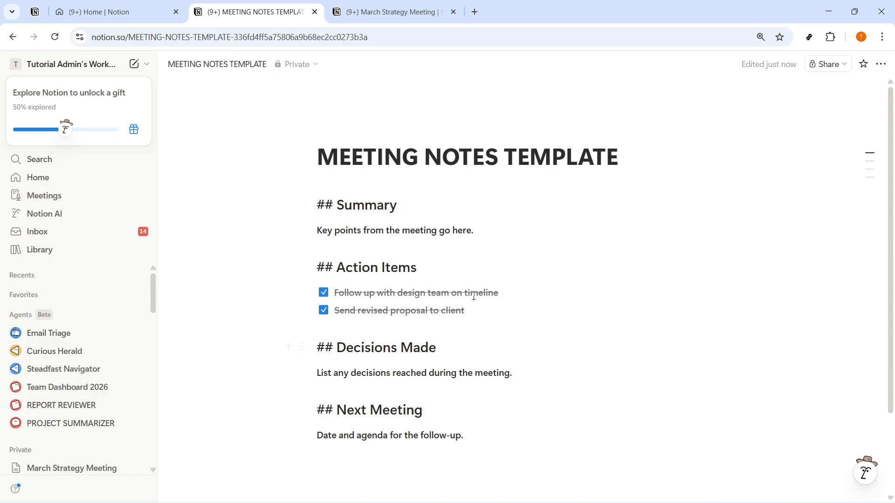
- Highlight all sections below the title on the template page and on the March Strategy Meeting page to compare their layouts
{"action": "left_click_drag", "start_coordinate": [301, 435], "coordinate": [467, 413]}
{"action": "key", "text": "ctrl+z"}
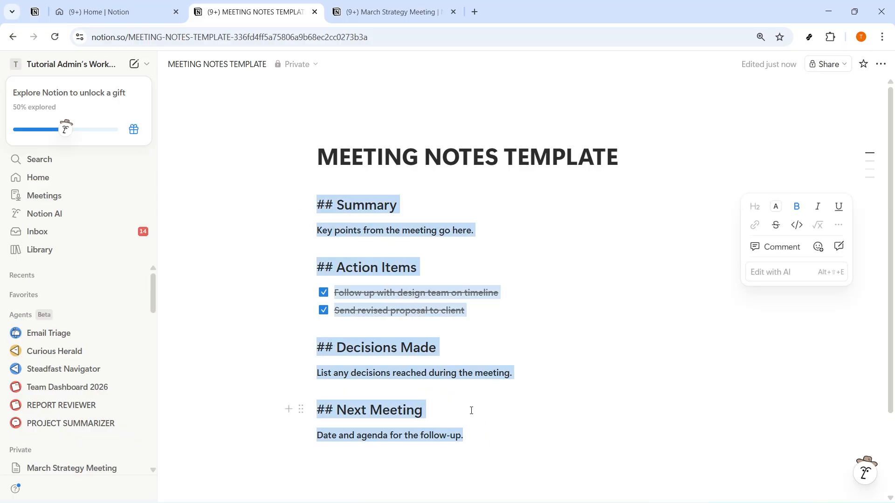
{"action": "key", "text": "ctrl+Tab"}
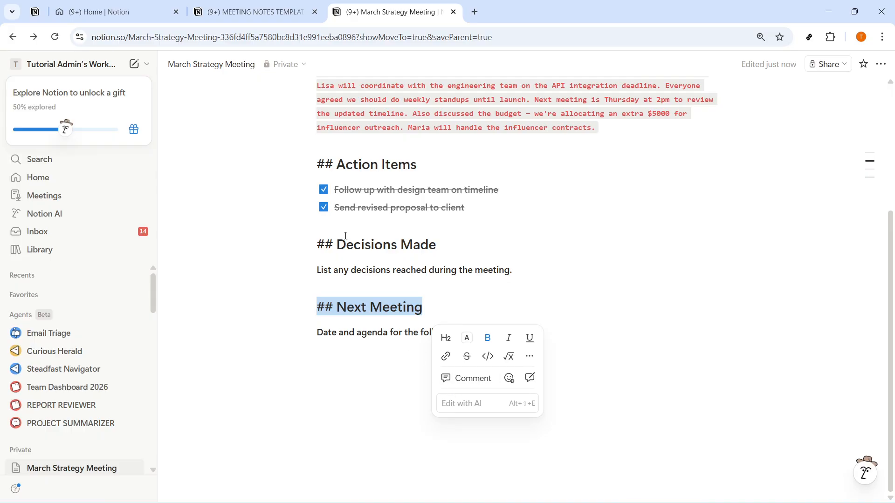
{"action": "scroll", "coordinate": [340, 234], "scroll_direction": "up", "scroll_amount": 4}
{"action": "left_click_drag", "start_coordinate": [315, 202], "coordinate": [485, 457]}
{"action": "scroll", "coordinate": [483, 453], "scroll_direction": "up", "scroll_amount": 3}
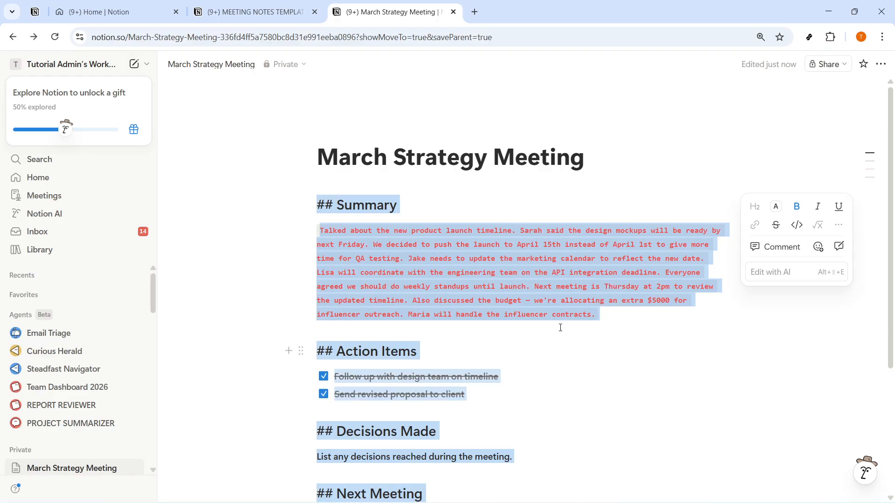
- Reopen the AI chat on the March Strategy Meeting page, reread the original reformat prompt and look through the workspace's page list
{"action": "left_click", "coordinate": [818, 247]}
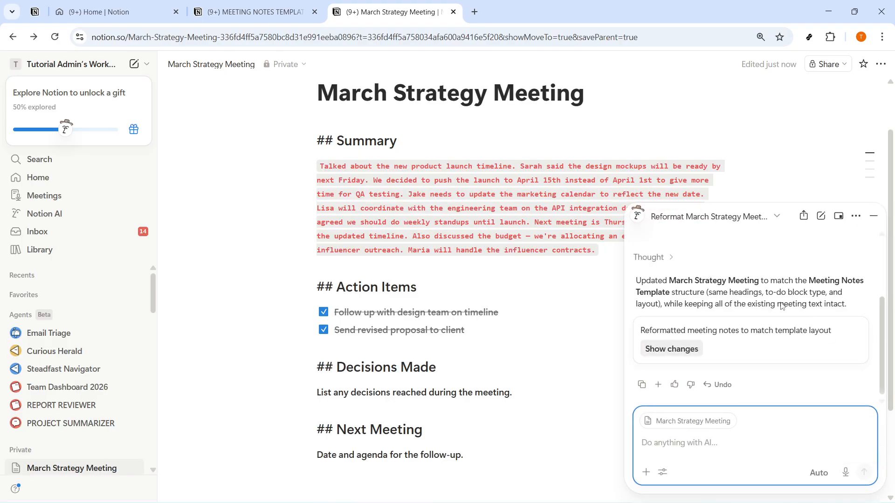
{"action": "scroll", "coordinate": [685, 280], "scroll_direction": "up", "scroll_amount": 3}
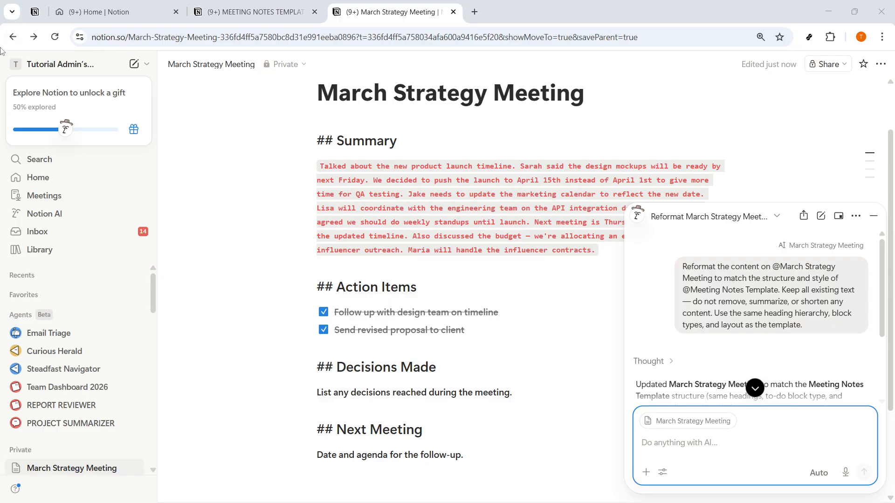
{"action": "scroll", "coordinate": [45, 316], "scroll_direction": "down", "scroll_amount": 5}
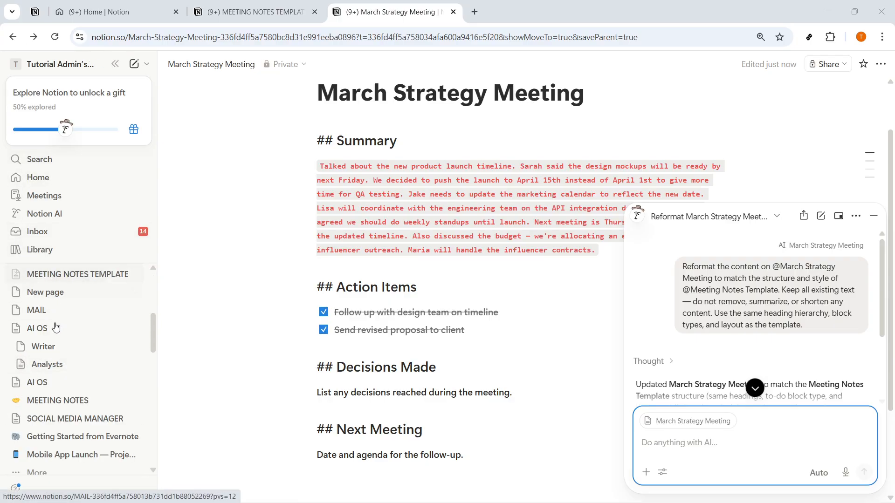
{"action": "scroll", "coordinate": [40, 364], "scroll_direction": "down", "scroll_amount": 5}
{"action": "scroll", "coordinate": [40, 380], "scroll_direction": "up", "scroll_amount": 10}
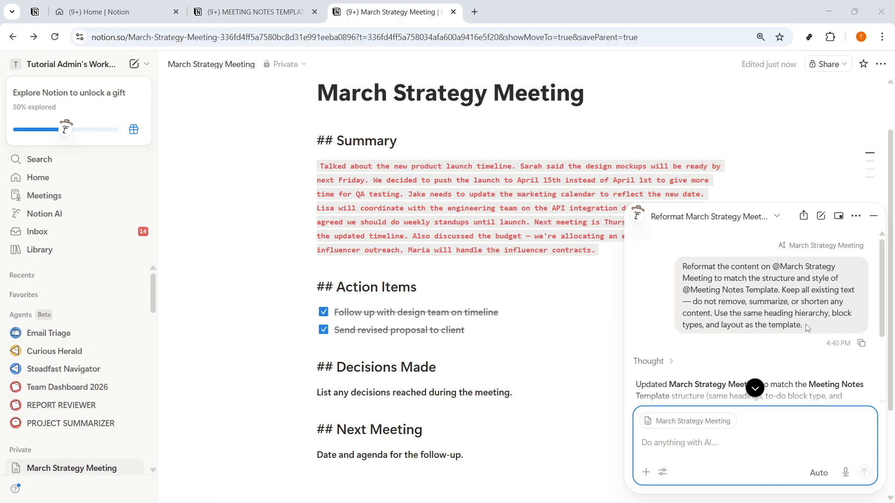
- Copy the earlier reformat prompt from the AI chat and paste it as a new, unsent message
{"action": "left_click_drag", "start_coordinate": [808, 327], "coordinate": [676, 265]}
{"action": "key", "text": "ctrl+c"}
{"action": "left_click", "coordinate": [680, 445]}
{"action": "key", "text": "ctrl+v"}
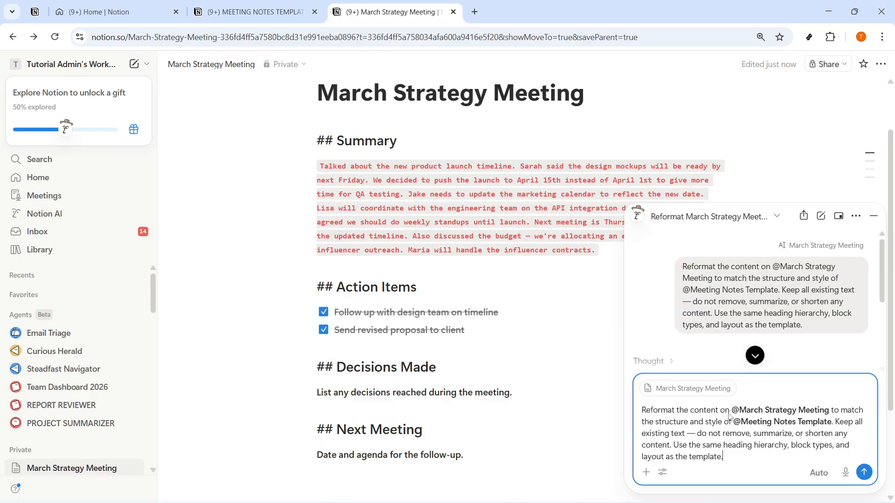
{"action": "mouse_move", "coordinate": [731, 411]}
{"action": "left_mouse_down"}
{"action": "mouse_move", "coordinate": [830, 412]}
{"action": "mouse_move", "coordinate": [736, 410]}
{"action": "left_mouse_up"}
{"action": "type", "text": "Pro"}
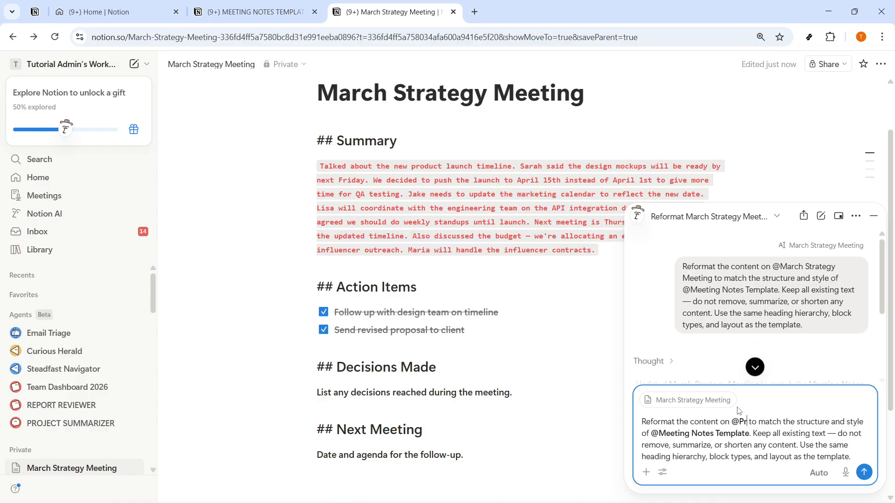
{"action": "type", "text": "ject"}
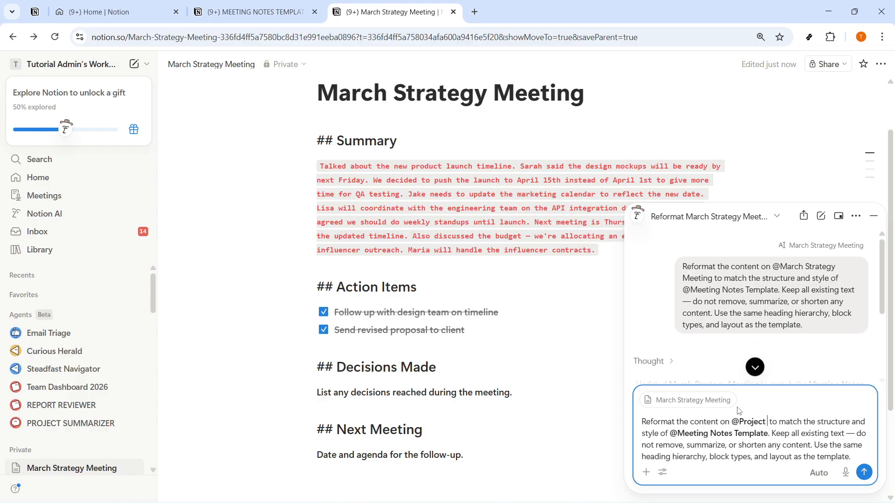
{"action": "type", "text": " Plan"}
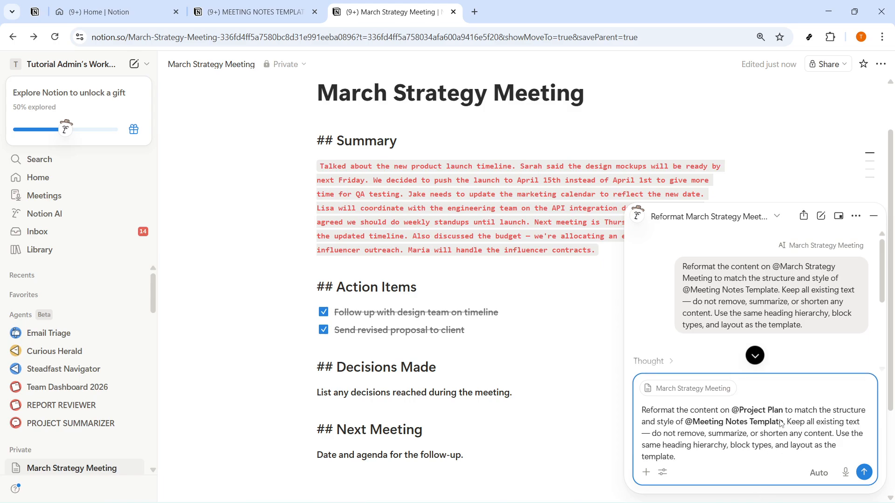
{"action": "left_click_drag", "start_coordinate": [785, 423], "coordinate": [698, 426]}
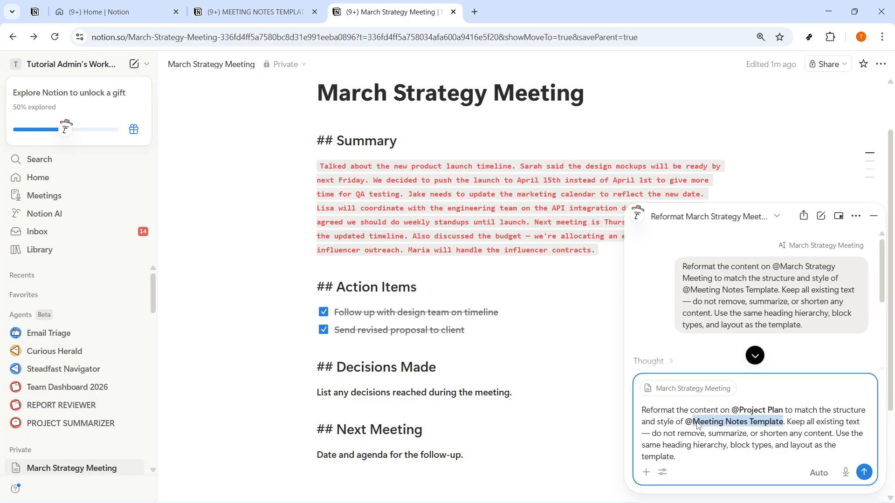
{"action": "type", "text": "March S"}
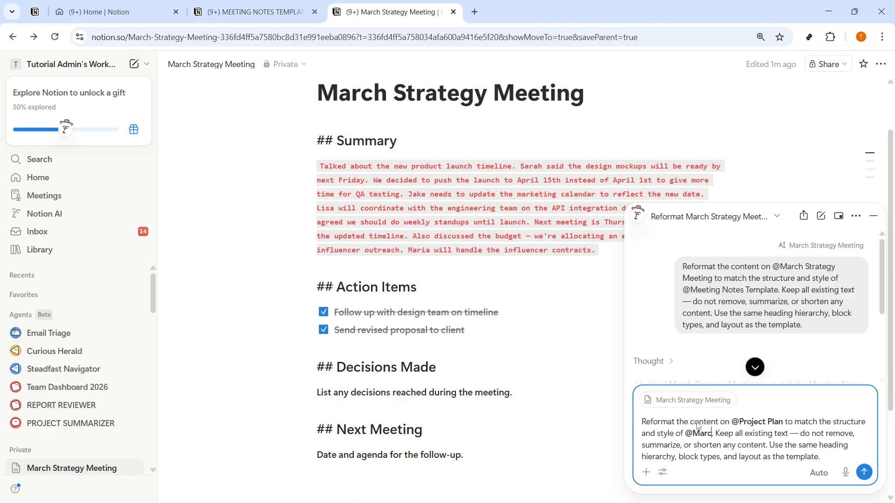
{"action": "type", "text": "trateft"}
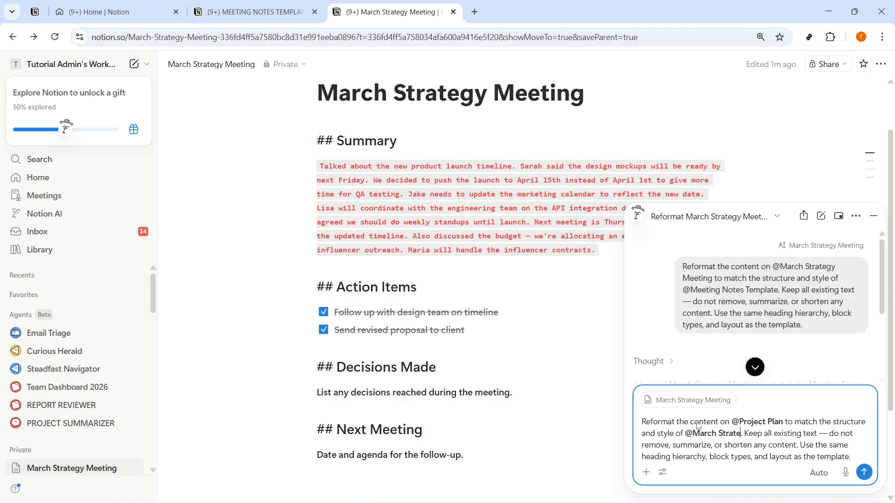
{"action": "key", "text": "BackSpace"}
{"action": "key", "text": "BackSpace"}
{"action": "type", "text": "gy "}
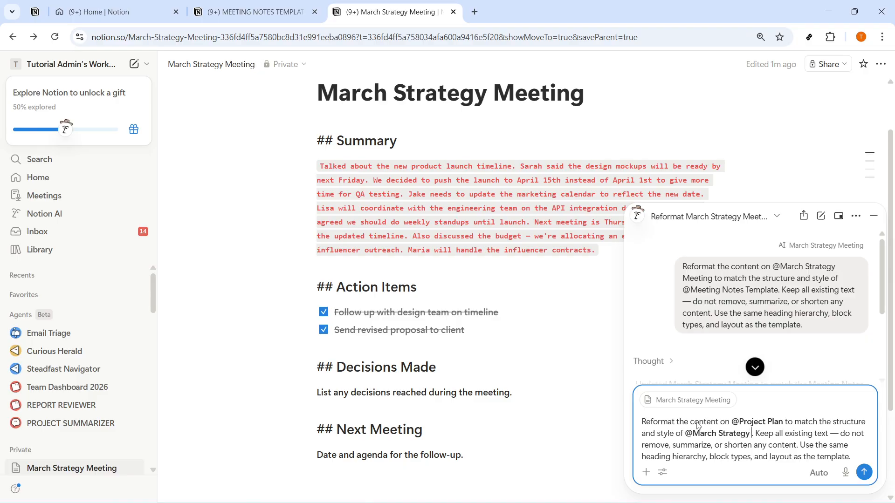
{"action": "type", "text": "Mee"}
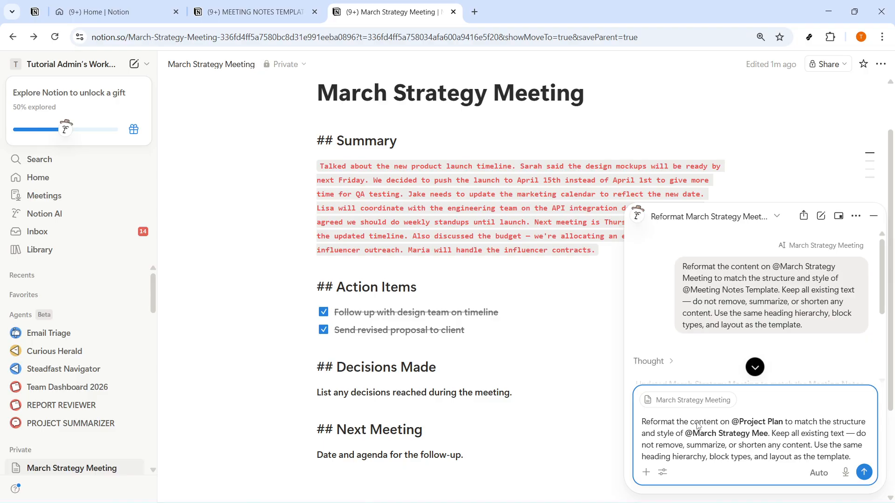
{"action": "type", "text": "ting"}
{"action": "key", "text": "BackSpace"}
{"action": "key", "text": "BackSpace"}
{"action": "key", "text": "BackSpace"}
{"action": "key", "text": "BackSpace"}
{"action": "type", "text": "ting"}
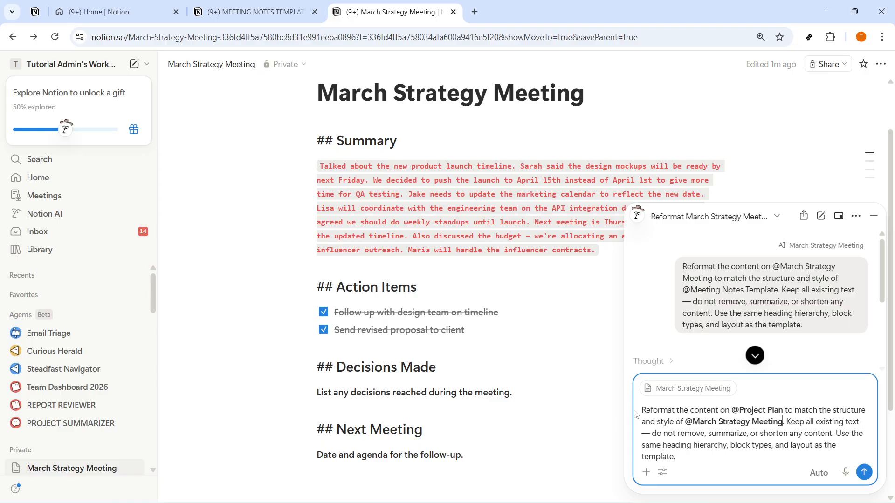